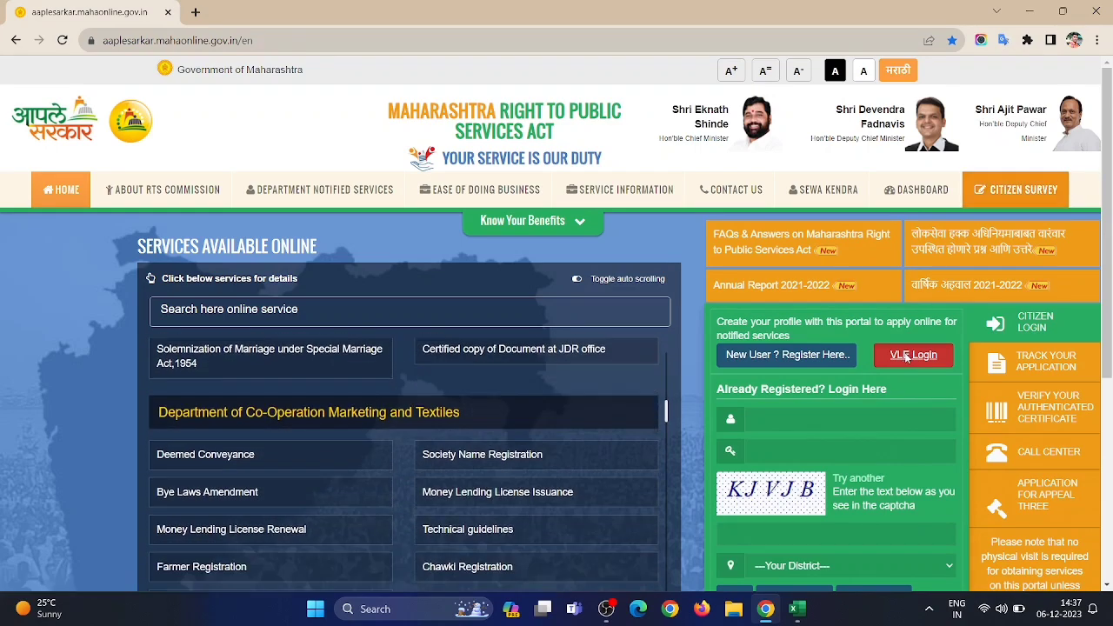
Open VLE Login, dismiss the Notice Board, and autofill the saved credentials using the Windows PIN
{"action": "left_click", "coordinate": [906, 356]}
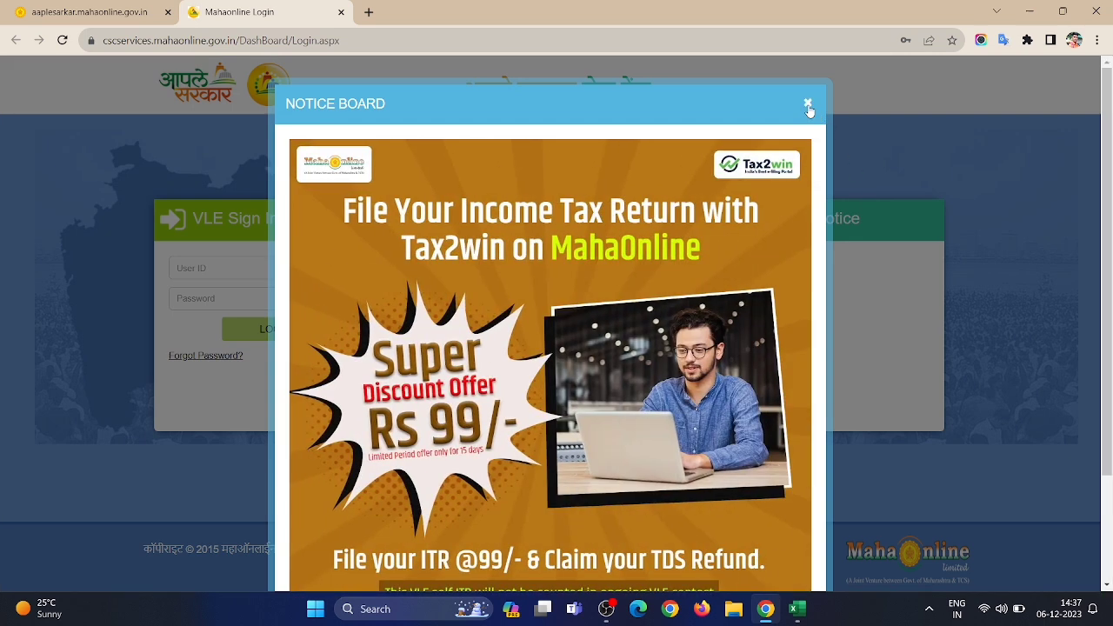
{"action": "left_click", "coordinate": [808, 104]}
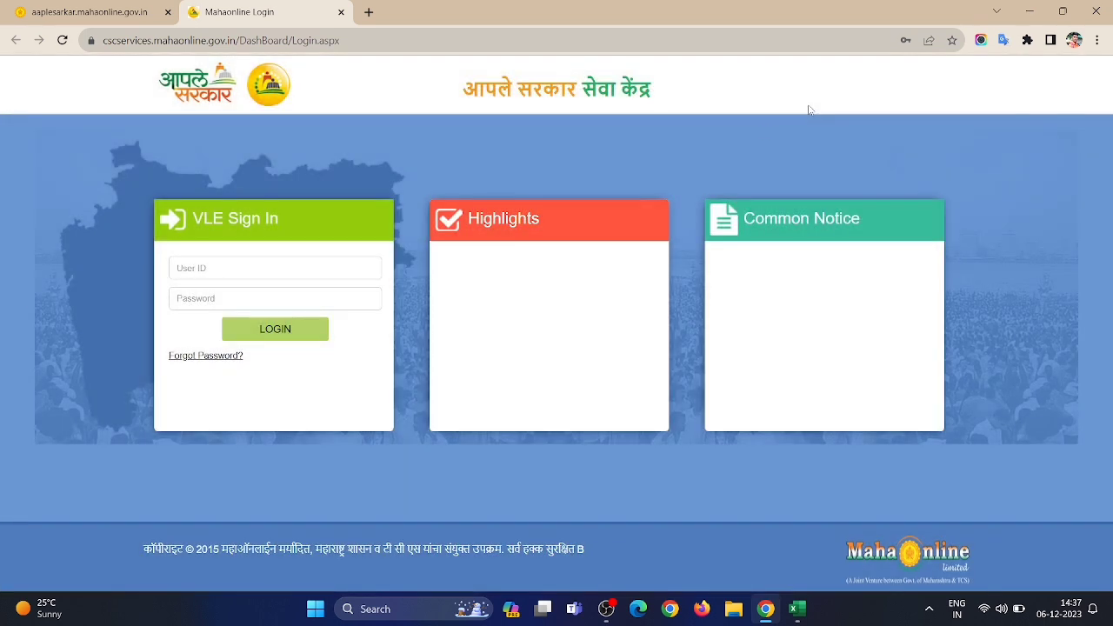
{"action": "left_click", "coordinate": [213, 271]}
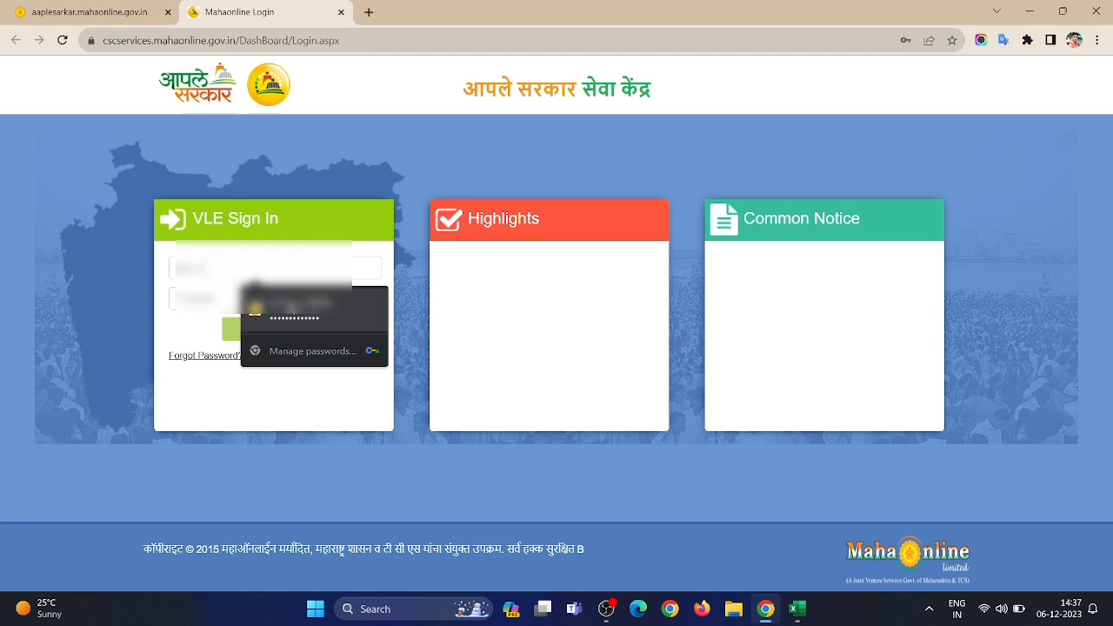
{"action": "left_click", "coordinate": [289, 309]}
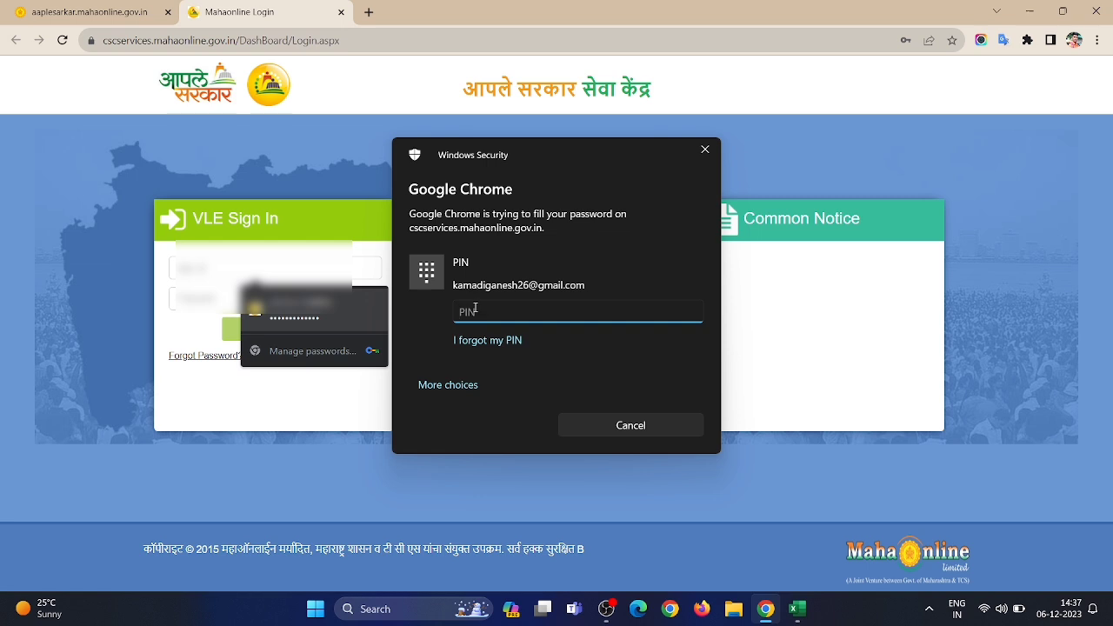
{"action": "type", "text": "****"}
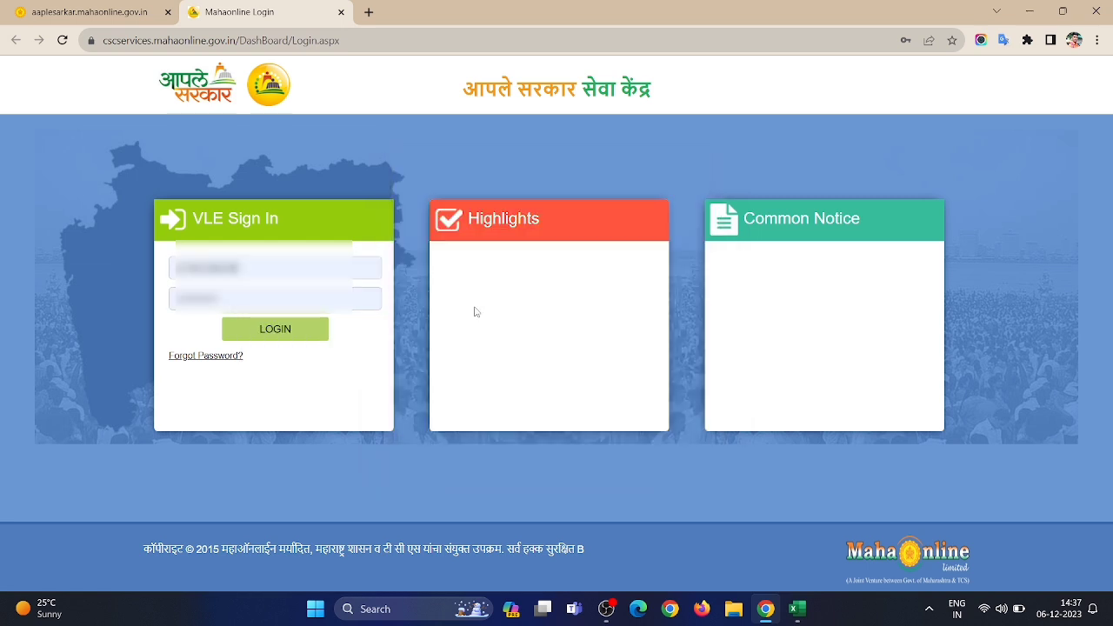
Sign in, close the Translate and Notice Board popups, and open crop-loss relief under आधार प्रमाणीकरण
{"action": "left_click", "coordinate": [271, 335]}
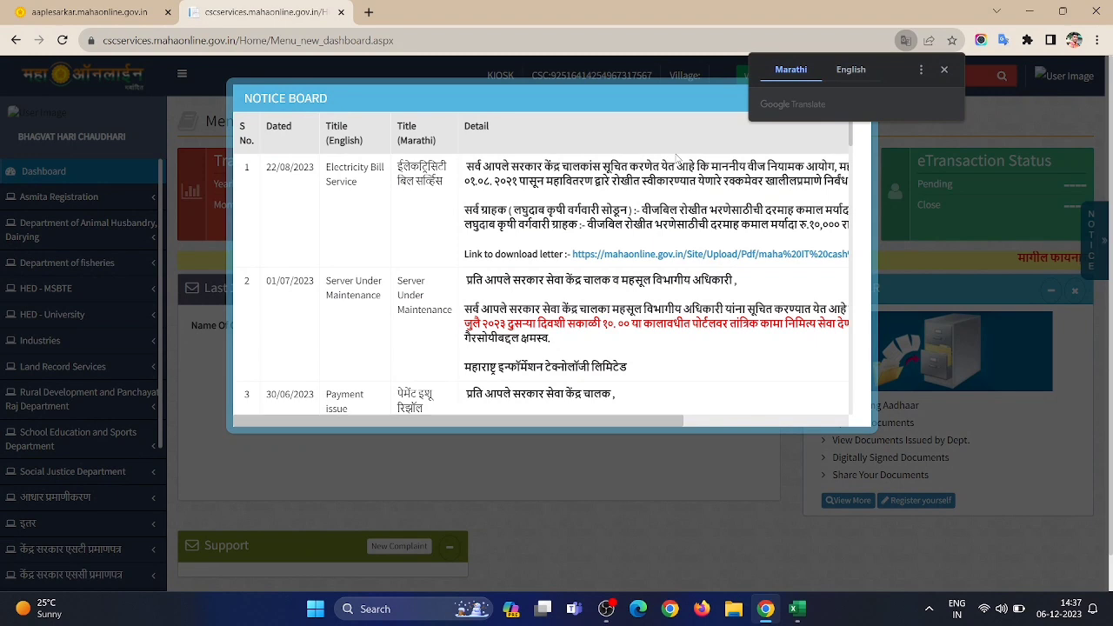
{"action": "left_click", "coordinate": [944, 71]}
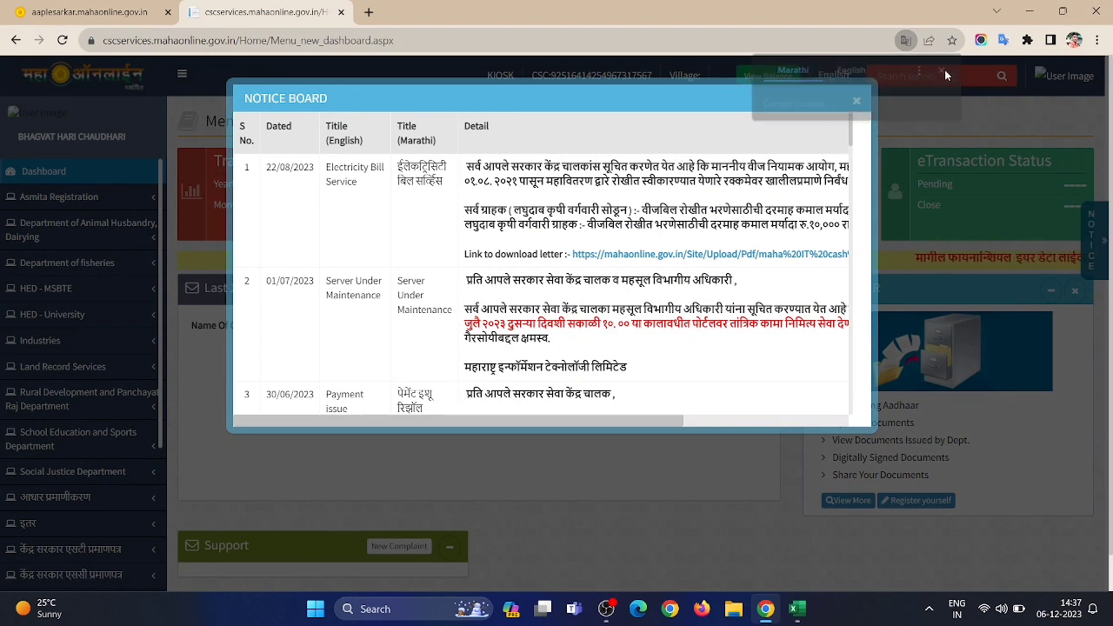
{"action": "left_click", "coordinate": [857, 102]}
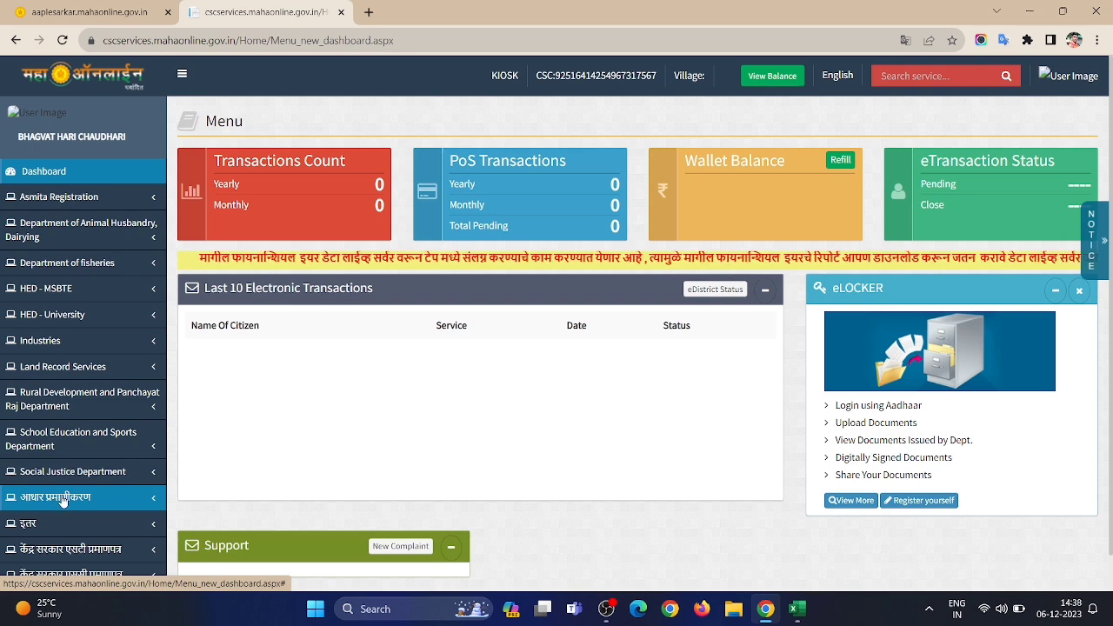
{"action": "left_click", "coordinate": [59, 500]}
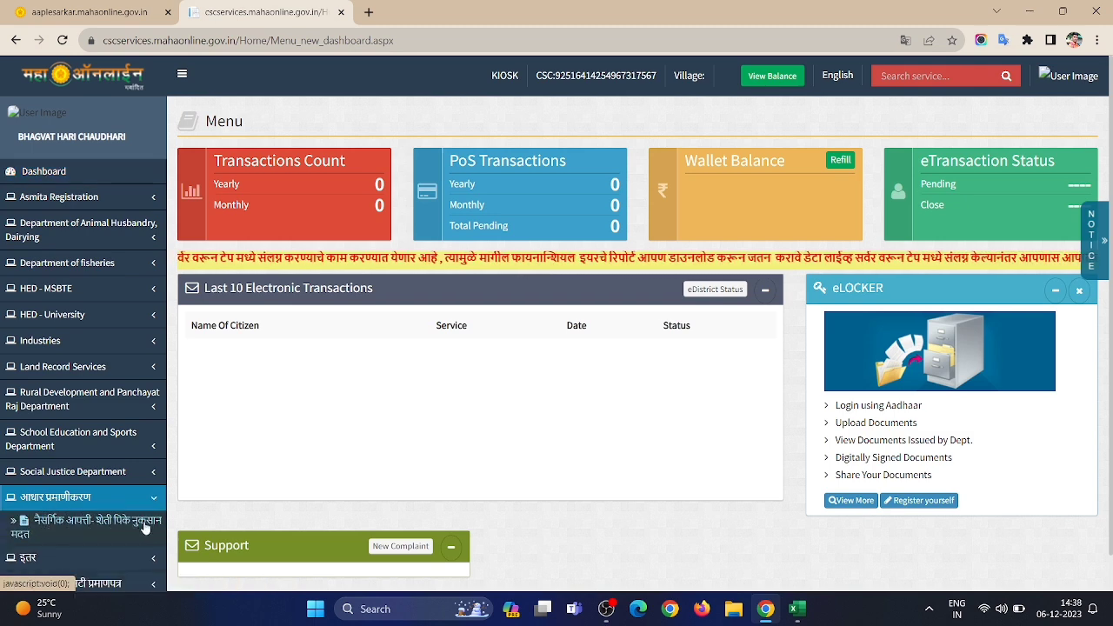
{"action": "left_click", "coordinate": [67, 526]}
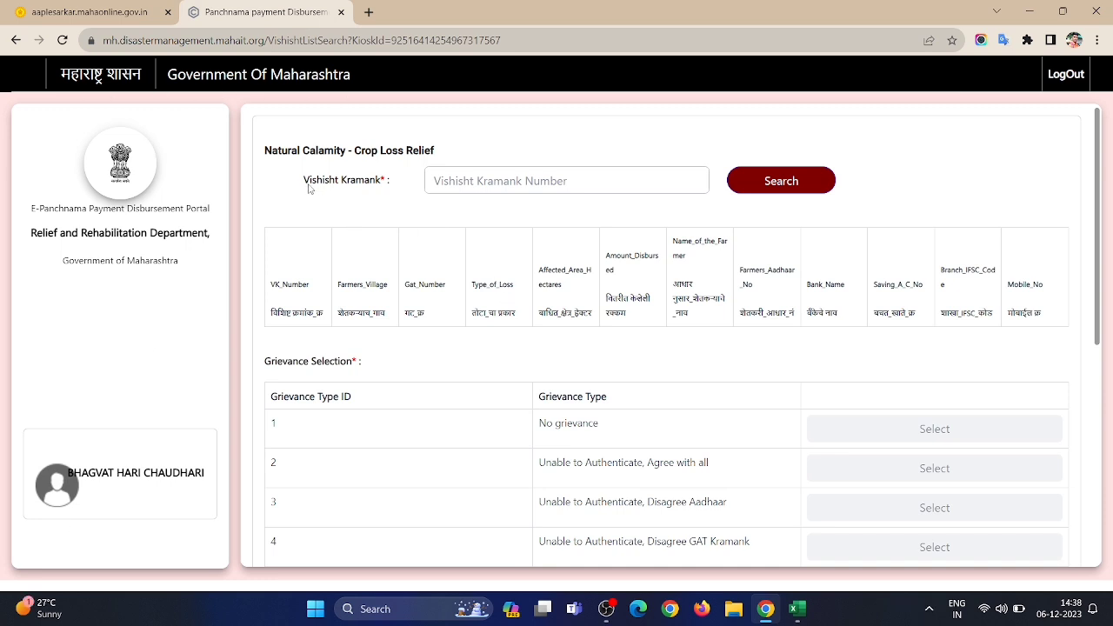
Focus the empty Vishisht Kramank search box, then switch to the SURGANA-PendingKYC workbook
{"action": "left_click", "coordinate": [457, 188]}
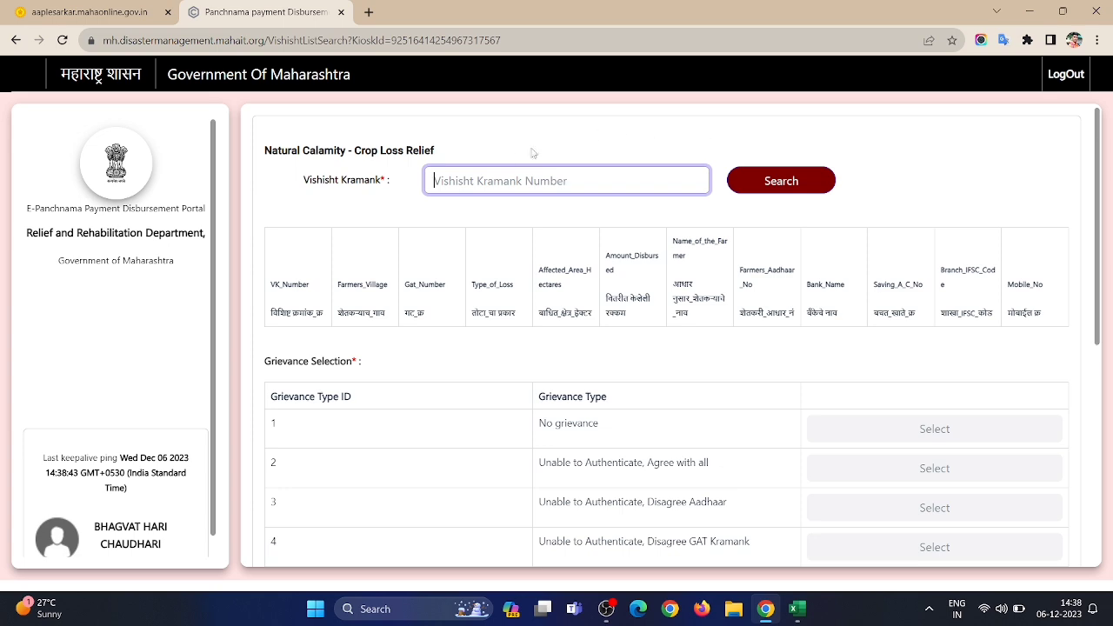
{"action": "left_click", "coordinate": [797, 609]}
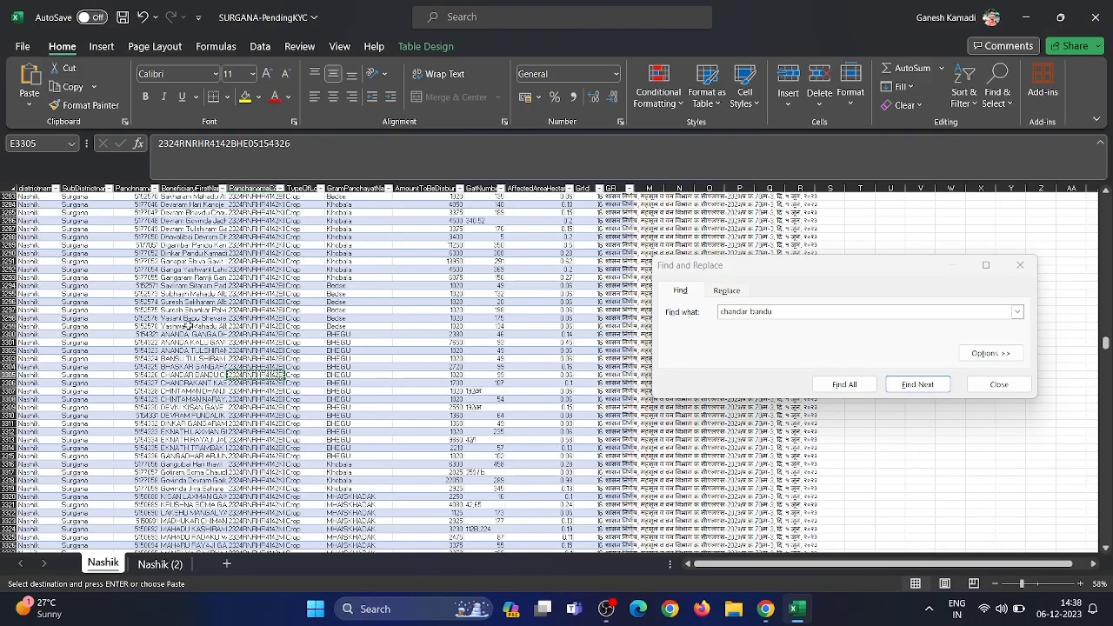
Locate the searched farmer in Excel, copy their column E Vishisht Kramank, and minimize Excel
{"action": "scroll", "coordinate": [339, 345], "scroll_direction": "down", "scroll_amount": 15}
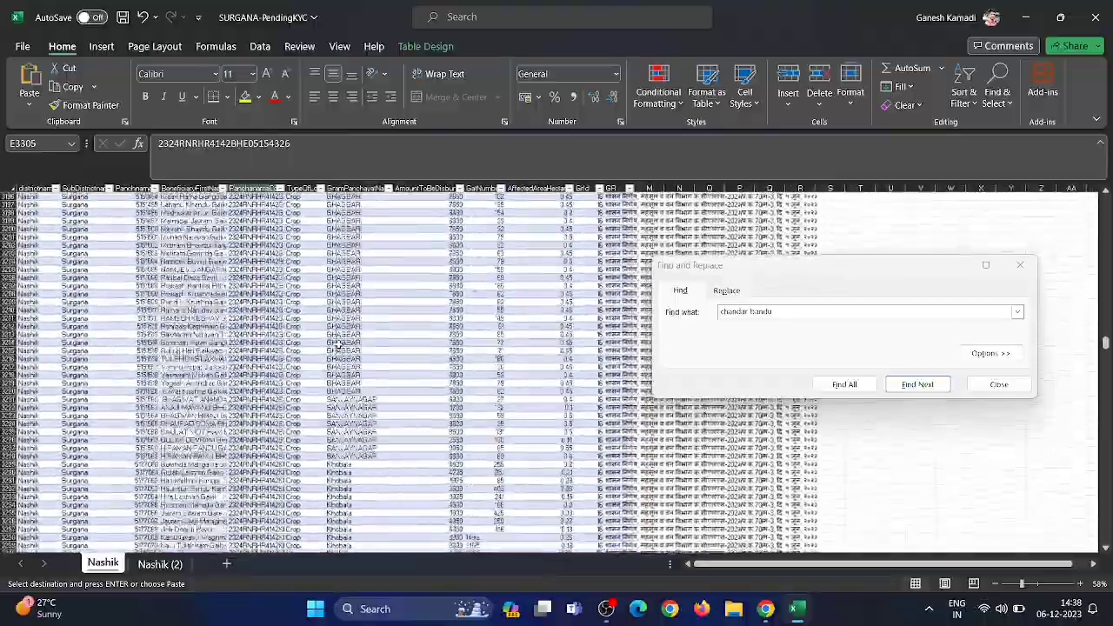
{"action": "scroll", "coordinate": [339, 345], "scroll_direction": "up", "scroll_amount": 20}
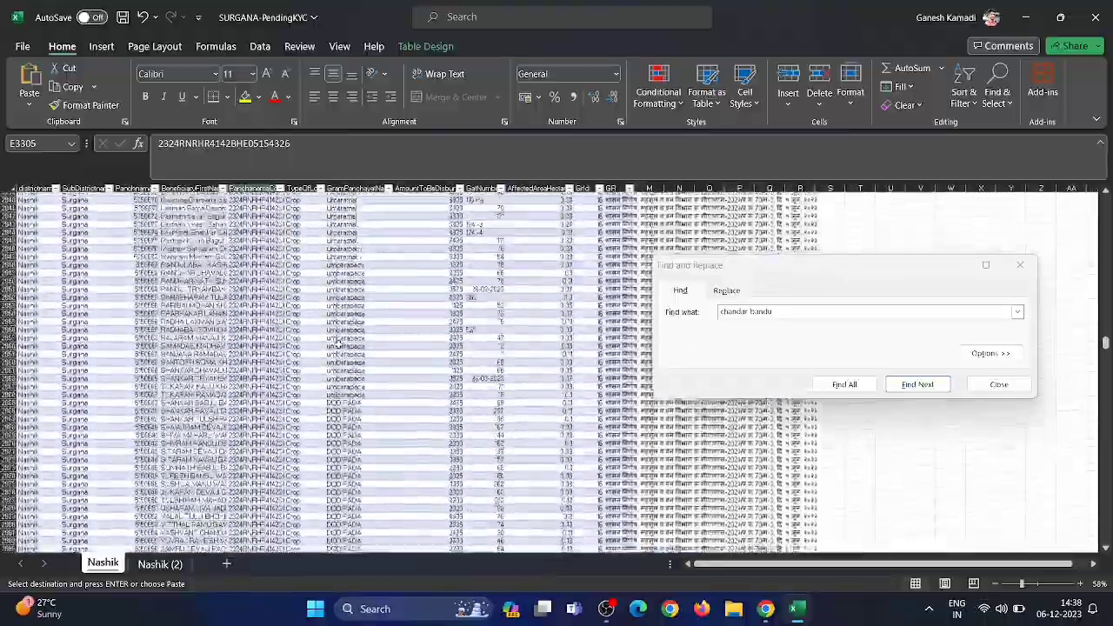
{"action": "scroll", "coordinate": [340, 345], "scroll_direction": "up", "scroll_amount": 10}
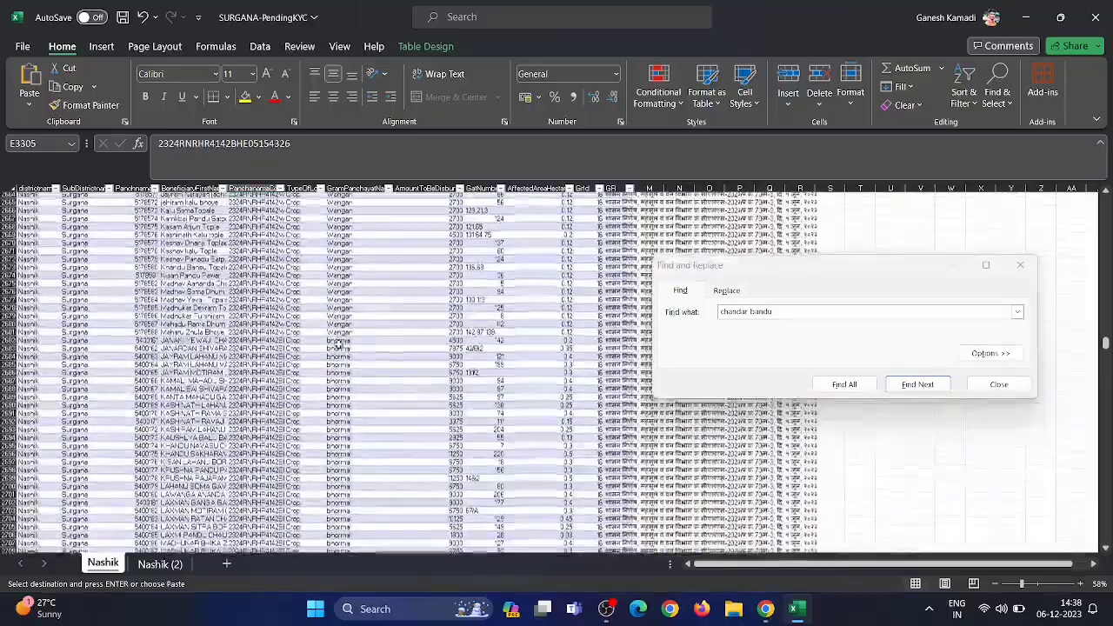
{"action": "scroll", "coordinate": [339, 346], "scroll_direction": "down", "scroll_amount": 20}
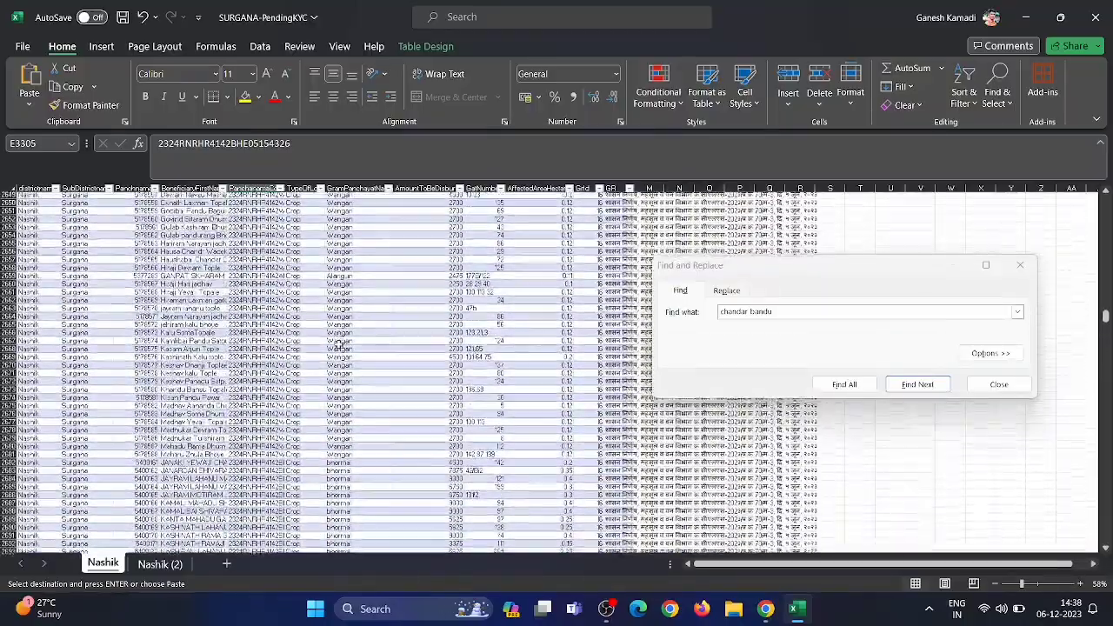
{"action": "scroll", "coordinate": [339, 345], "scroll_direction": "down", "scroll_amount": 10}
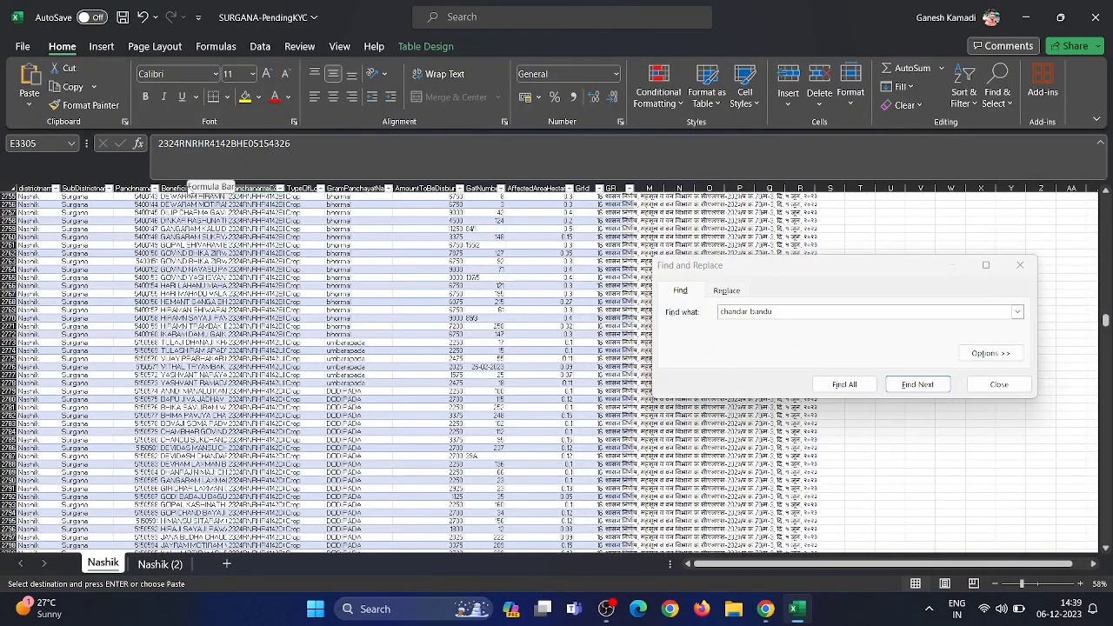
{"action": "left_click", "coordinate": [179, 187]}
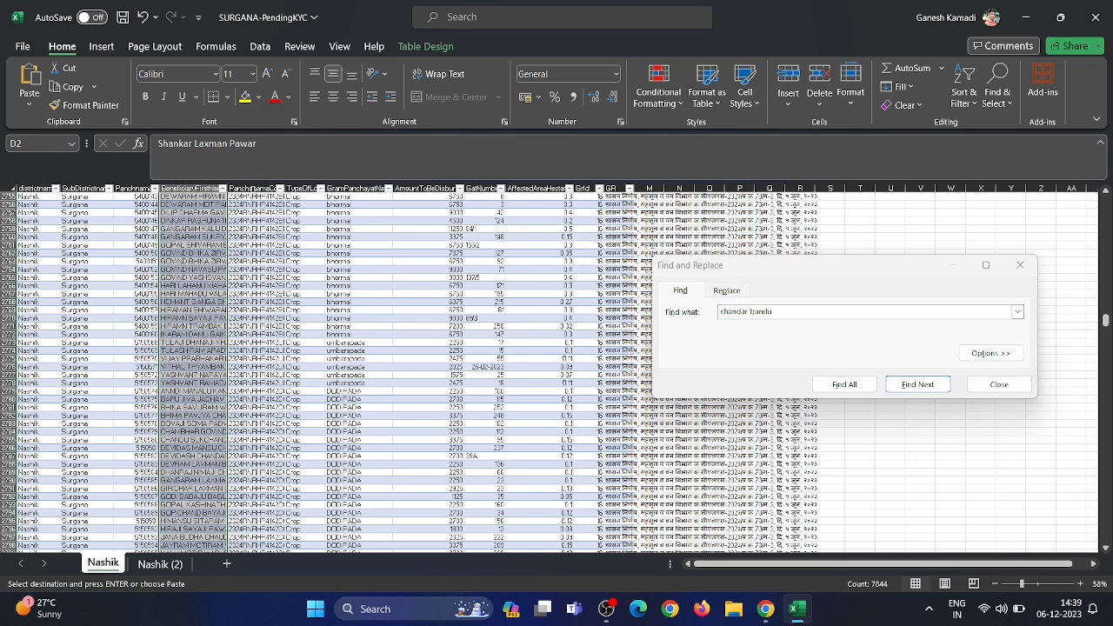
{"action": "left_click", "coordinate": [252, 189]}
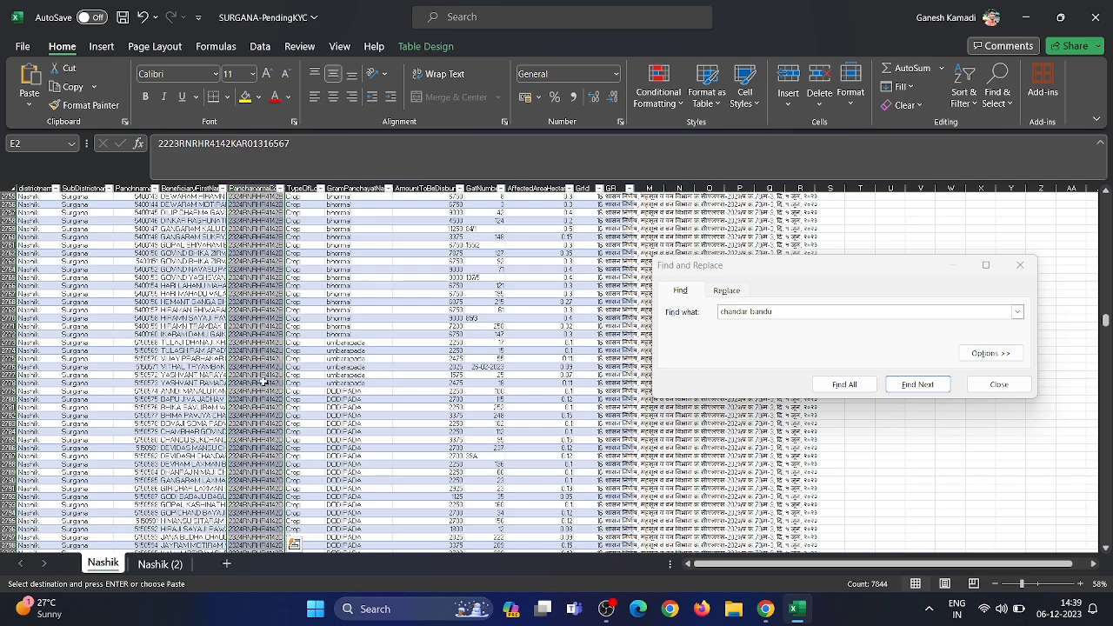
{"action": "key", "text": "shift+F4"}
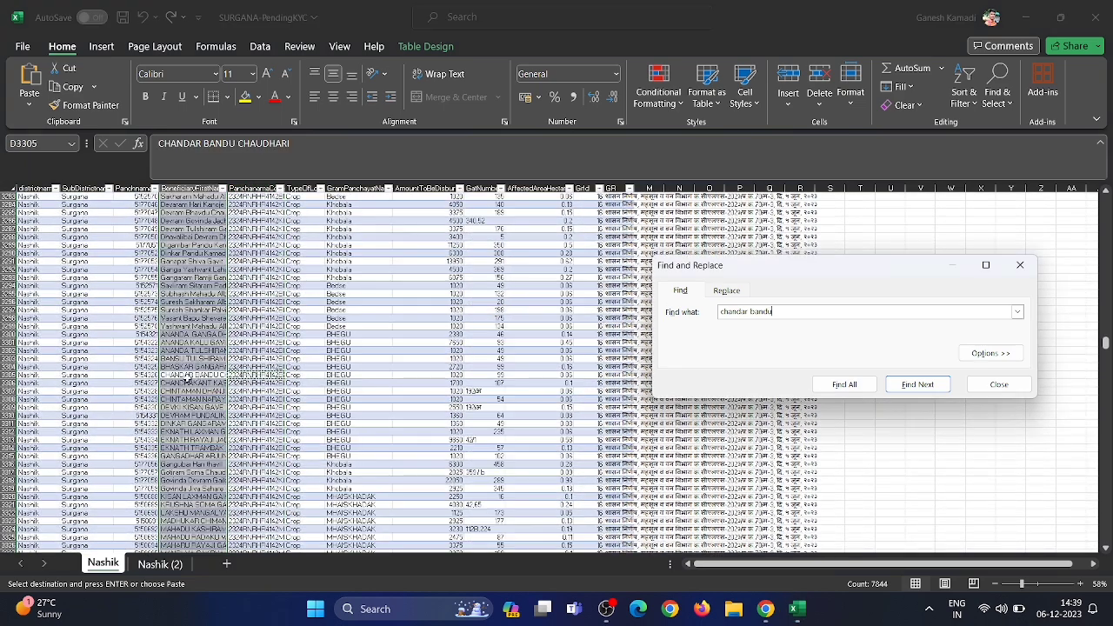
{"action": "left_click", "coordinate": [246, 375]}
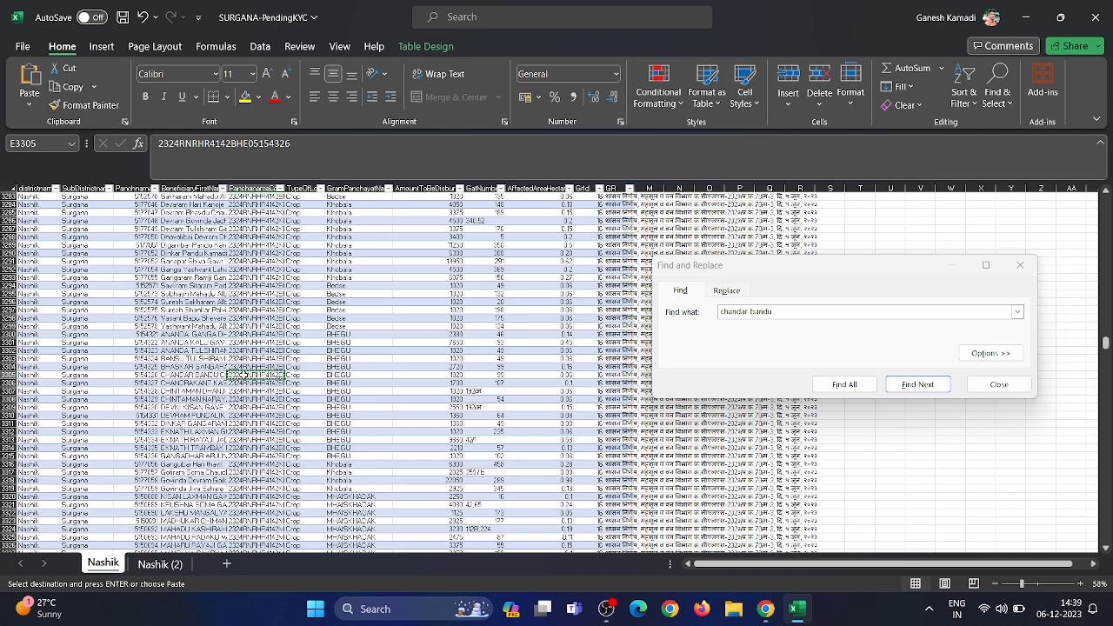
{"action": "left_click", "coordinate": [1024, 7]}
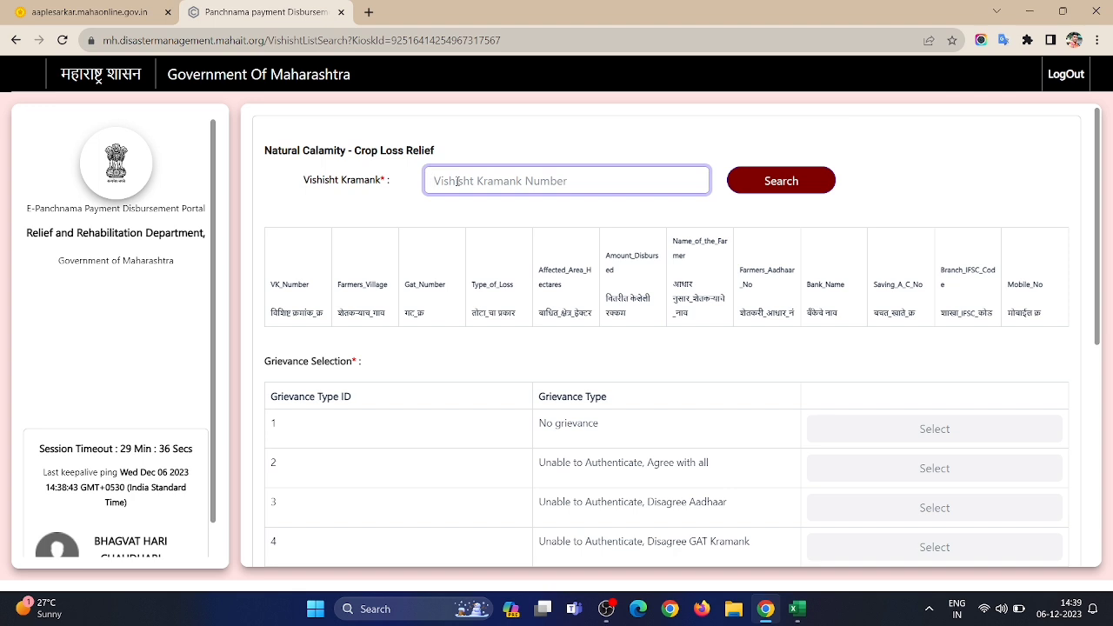
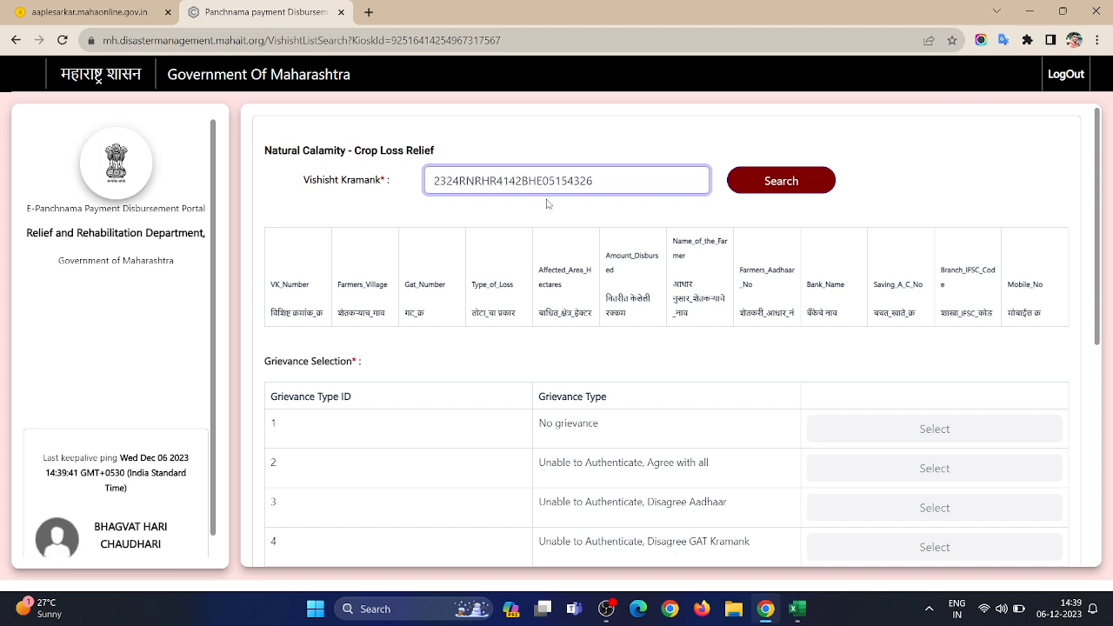
Search the pasted Vishisht Kramank to retrieve the BHEGU, Gat 99, 0.06 ha, 1020 record
{"action": "left_click", "coordinate": [780, 185]}
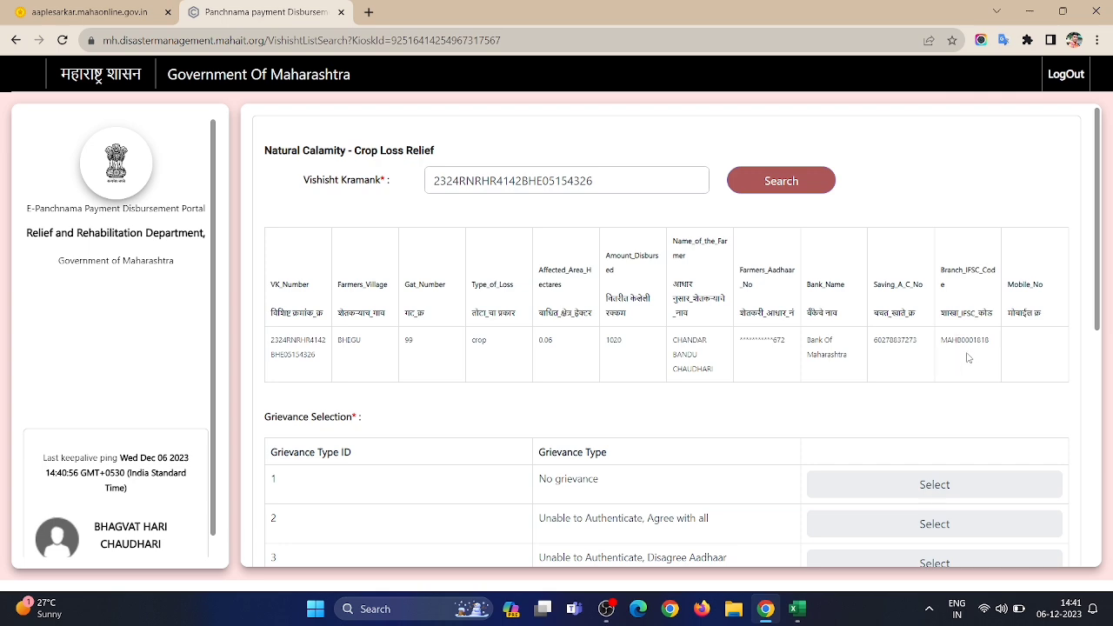
Review the six grievance types and select 'No grievance' in row 1
{"action": "scroll", "coordinate": [986, 282], "scroll_direction": "down", "scroll_amount": 3}
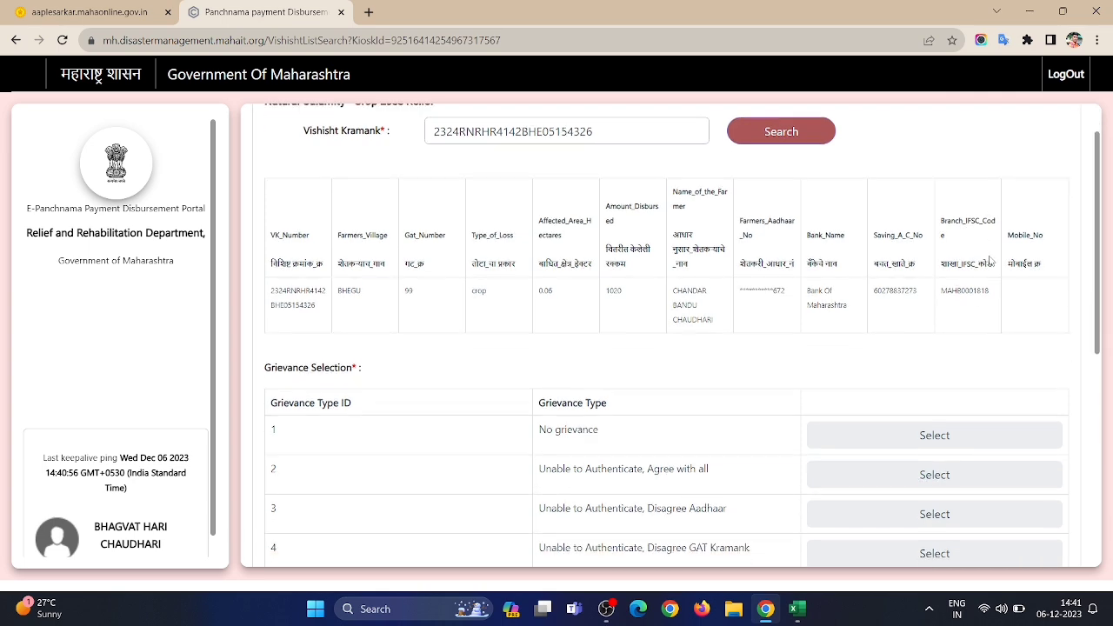
{"action": "scroll", "coordinate": [992, 250], "scroll_direction": "down", "scroll_amount": 1}
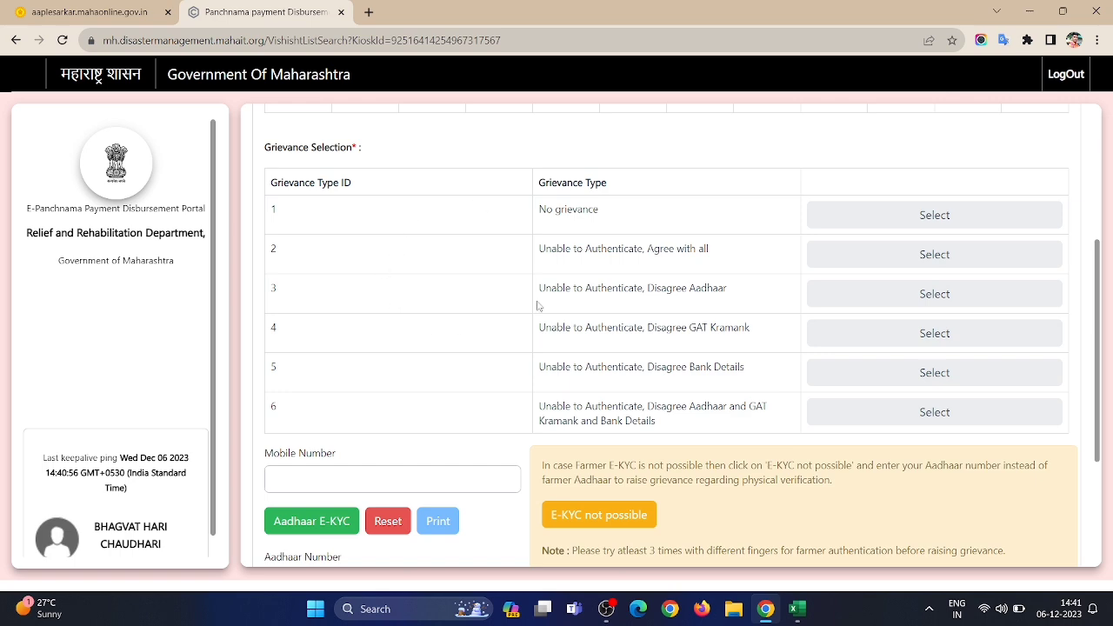
{"action": "scroll", "coordinate": [613, 215], "scroll_direction": "up", "scroll_amount": 2}
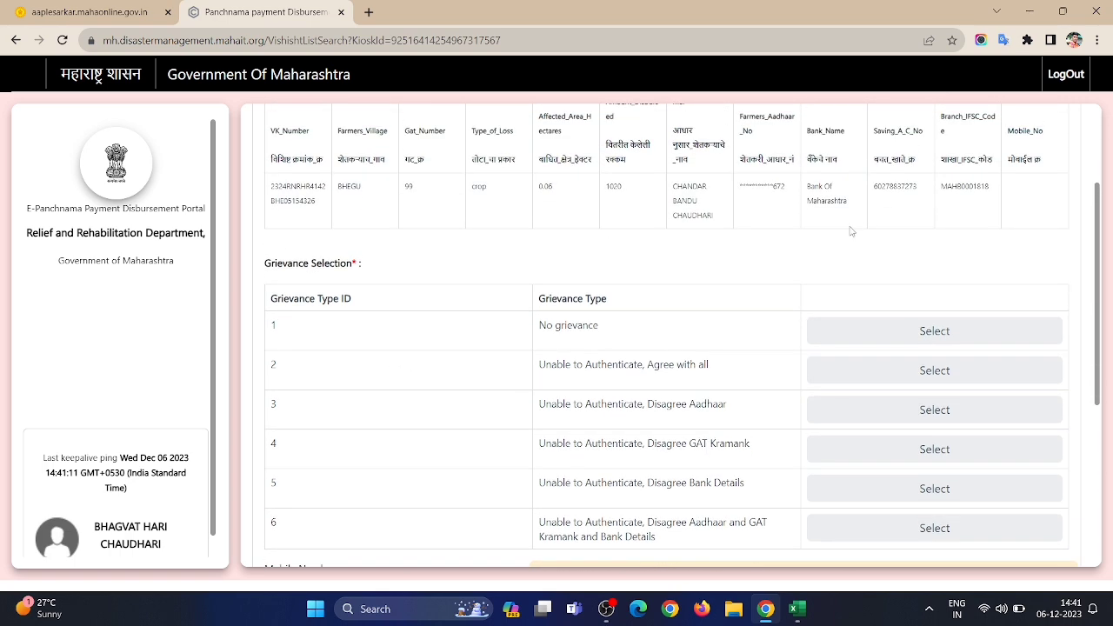
{"action": "scroll", "coordinate": [622, 353], "scroll_direction": "down", "scroll_amount": 1}
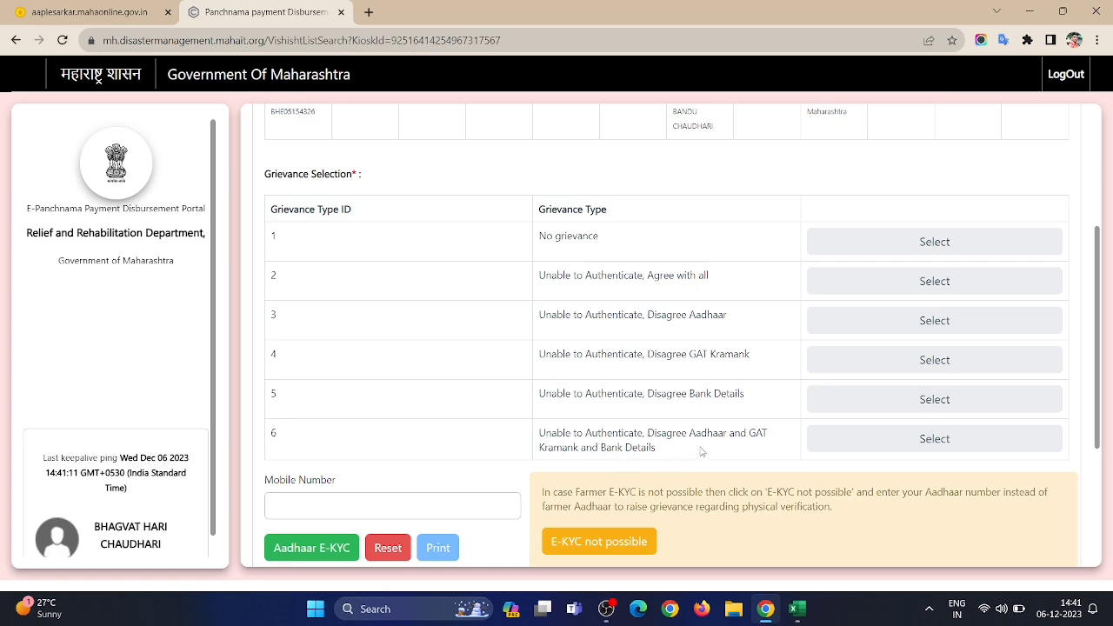
{"action": "left_click", "coordinate": [847, 446]}
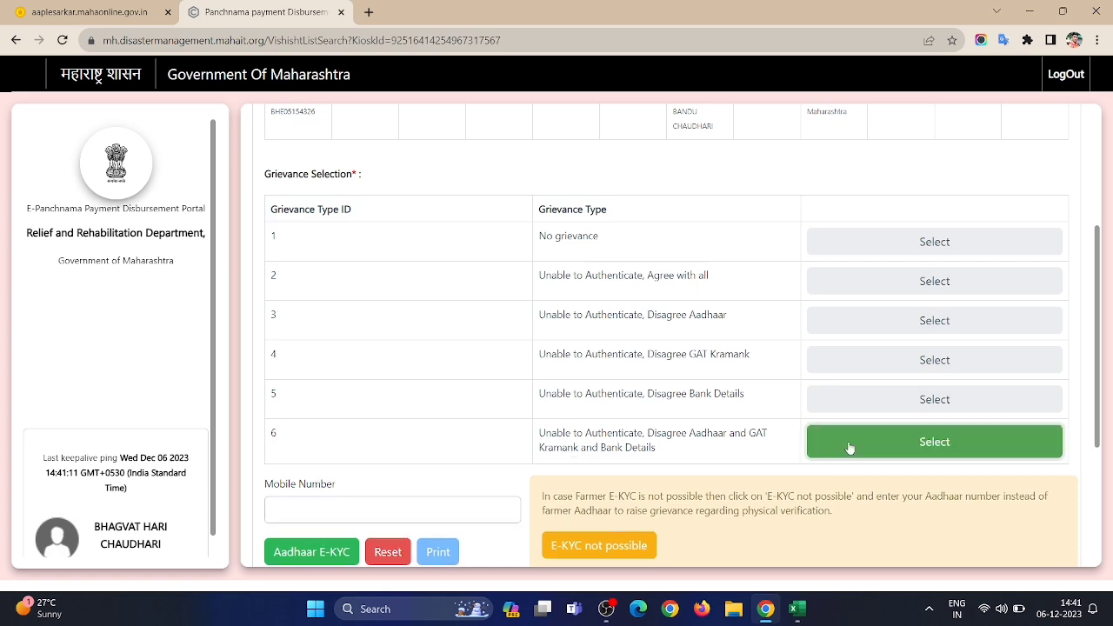
{"action": "scroll", "coordinate": [848, 447], "scroll_direction": "up", "scroll_amount": 3}
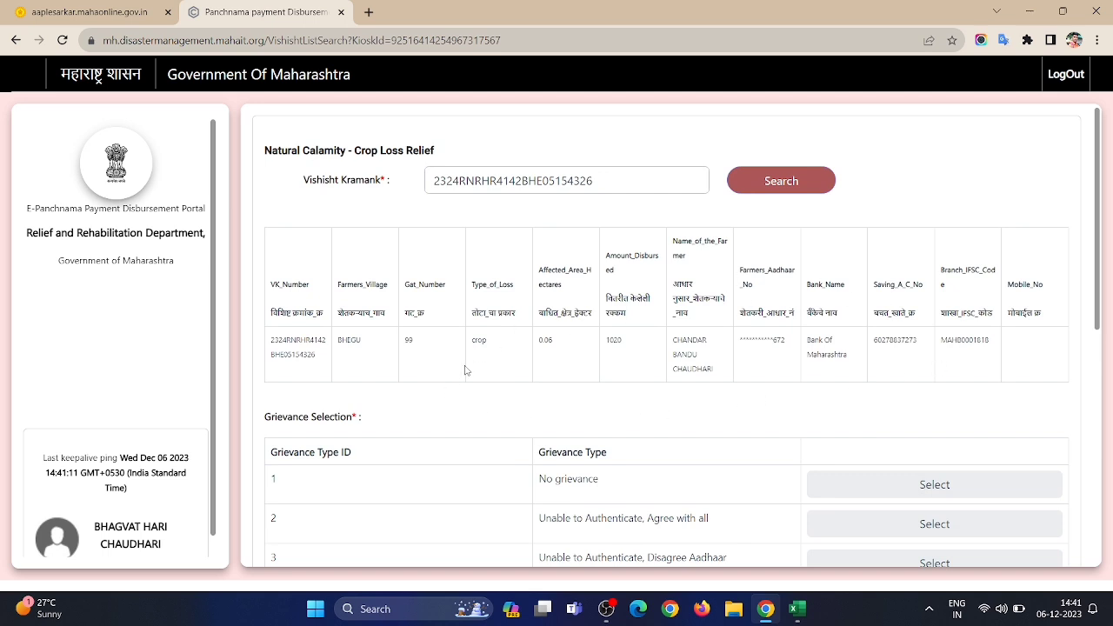
{"action": "left_click", "coordinate": [916, 491]}
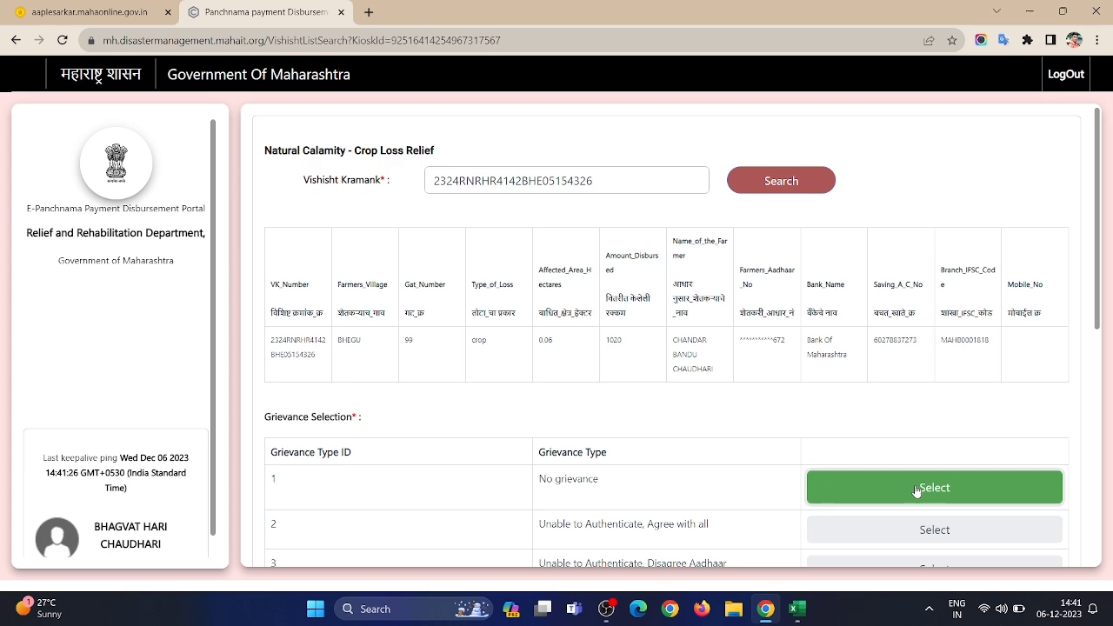
Start Aadhaar e-KYC with consent, Biometric mode and the Secure Mantra device, then validate the UID
{"action": "scroll", "coordinate": [915, 491], "scroll_direction": "down", "scroll_amount": 5}
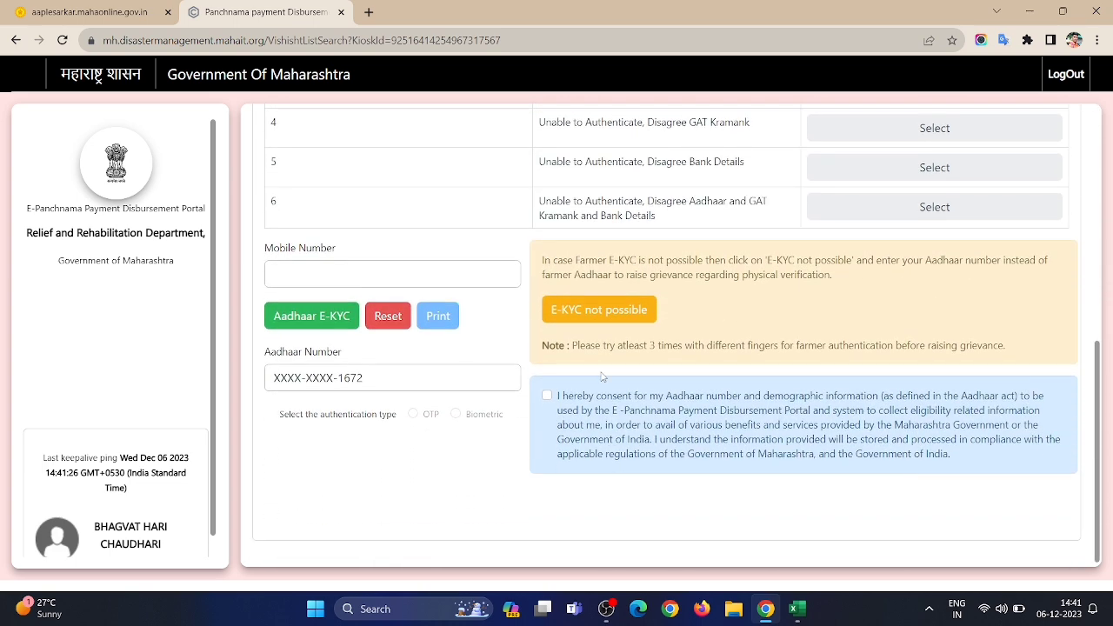
{"action": "left_click", "coordinate": [304, 318]}
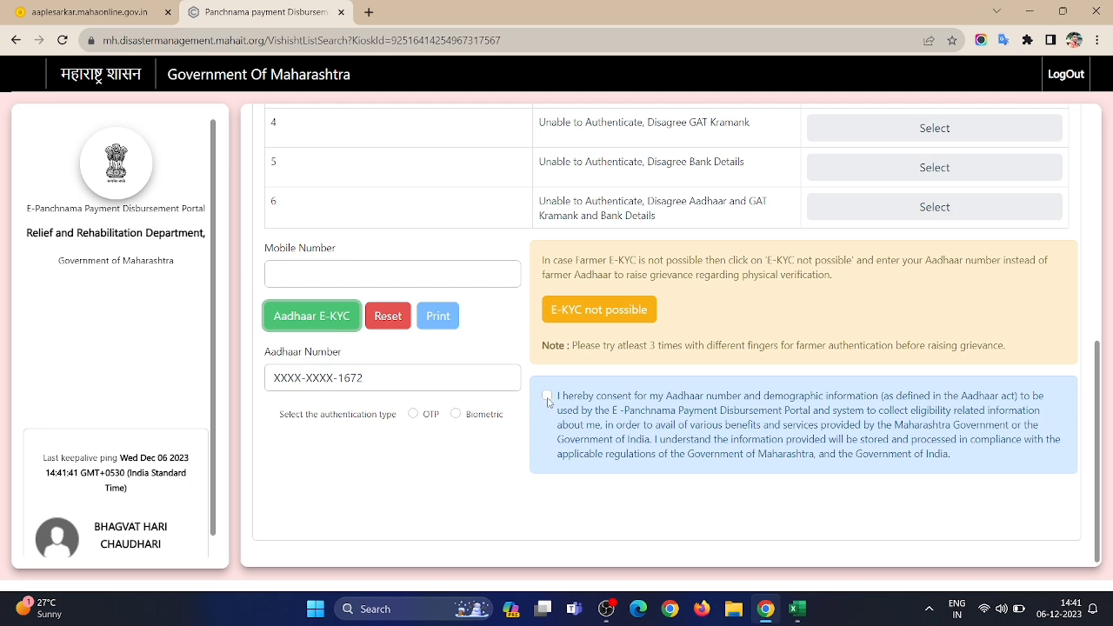
{"action": "left_click", "coordinate": [547, 396]}
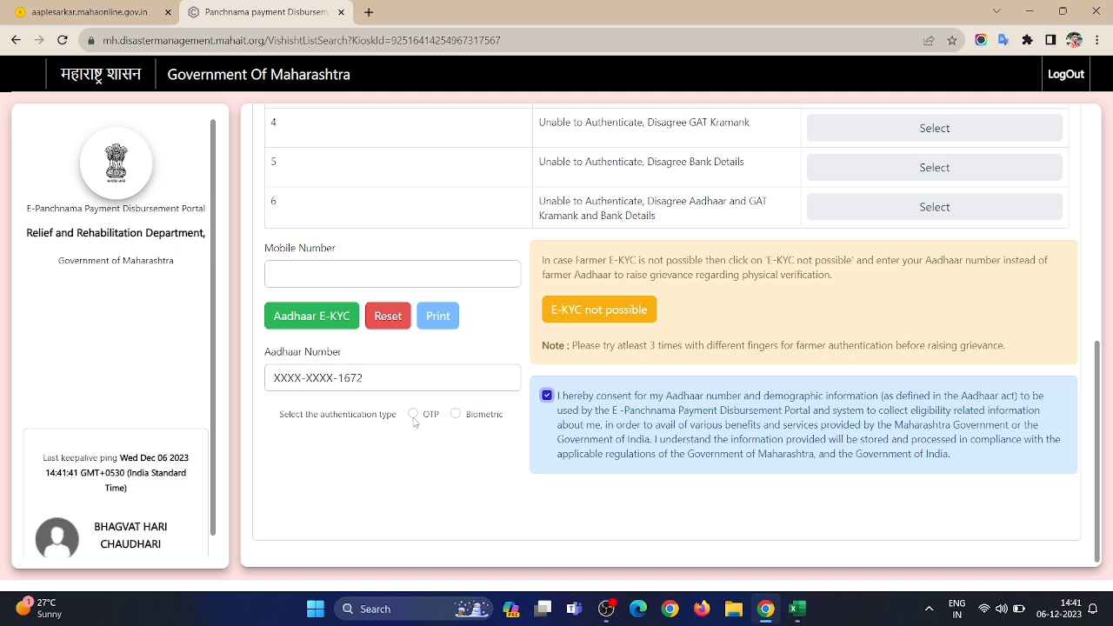
{"action": "left_click", "coordinate": [456, 414]}
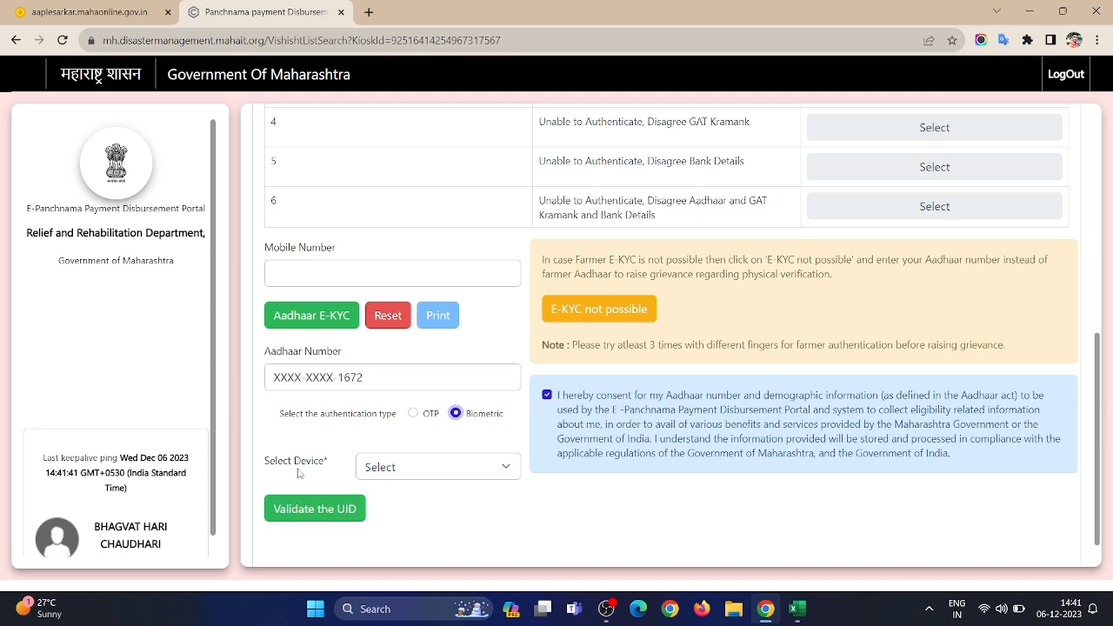
{"action": "left_click", "coordinate": [387, 471]}
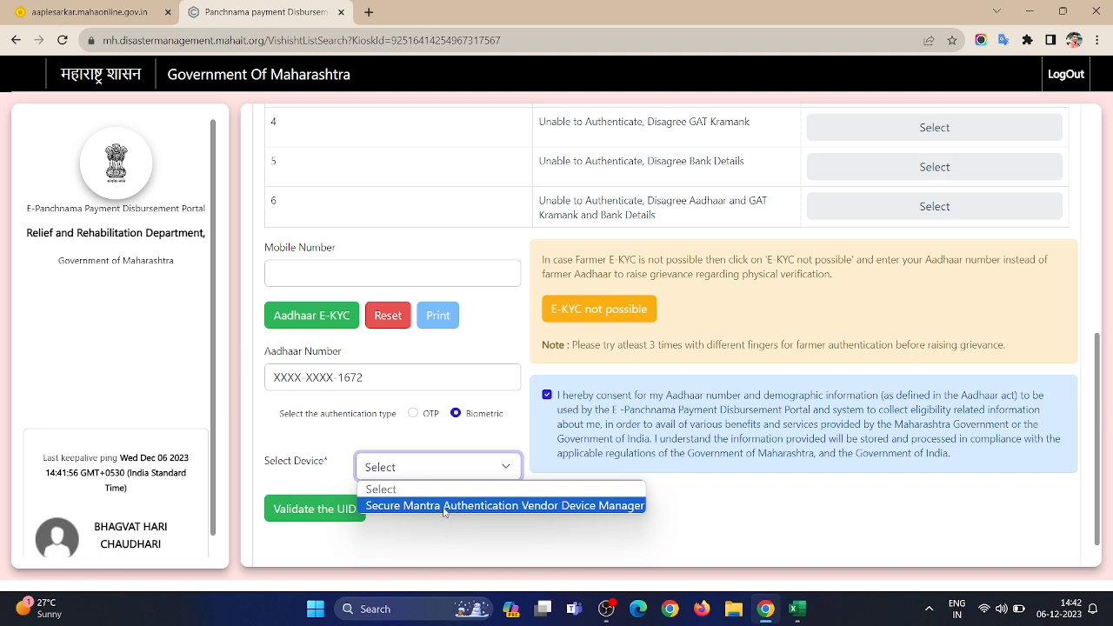
{"action": "left_click", "coordinate": [445, 506]}
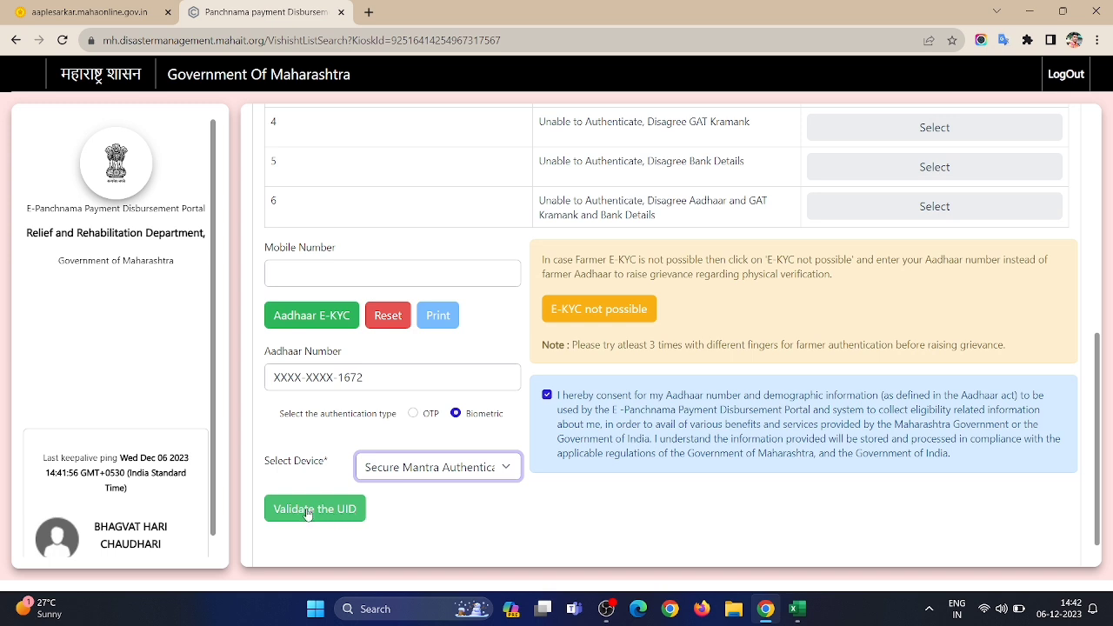
{"action": "left_click", "coordinate": [306, 511]}
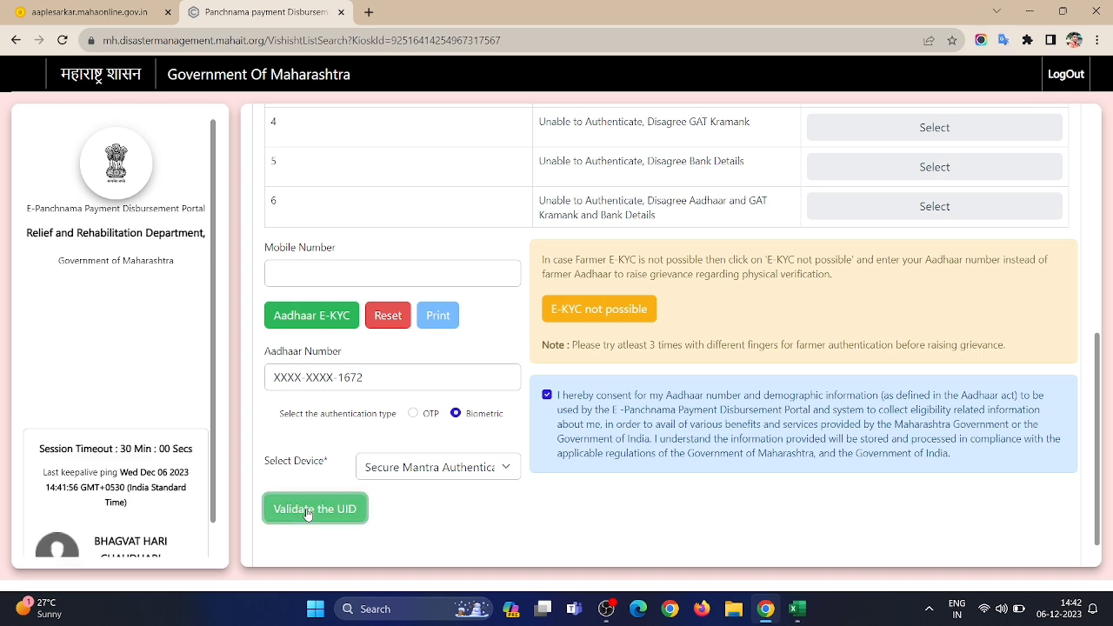